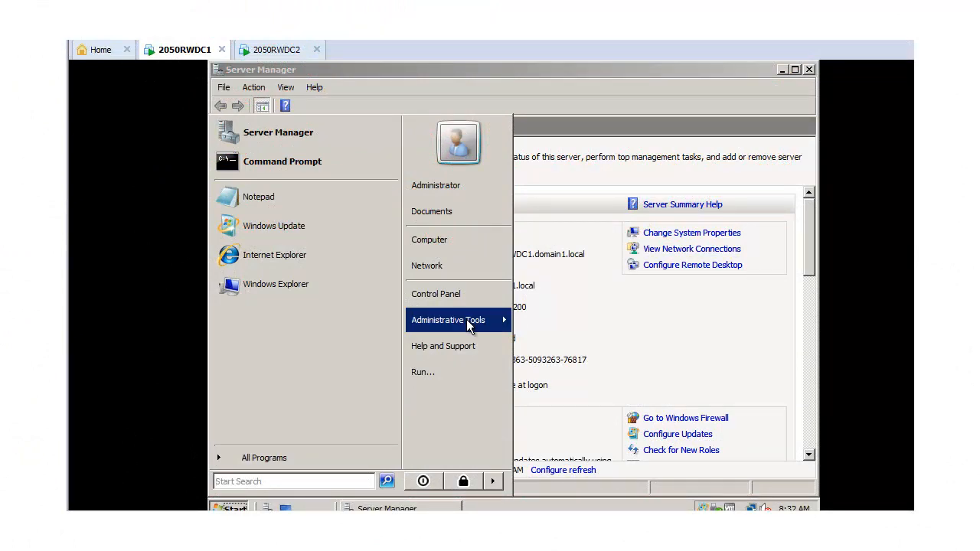
# Open Group Policy Management and create a GPO named GPOE linked to domain1.local.
pyautogui.moveTo(467, 321)
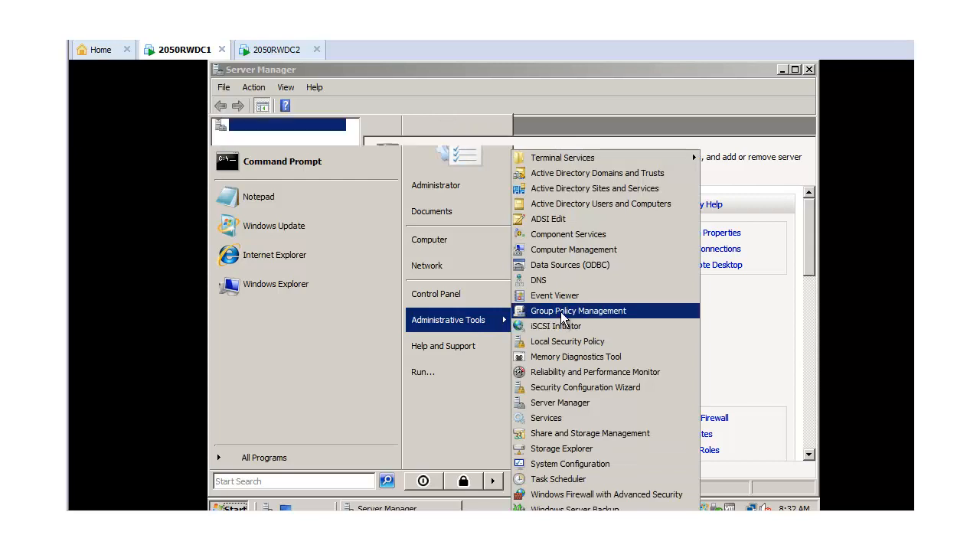
pyautogui.click(561, 318)
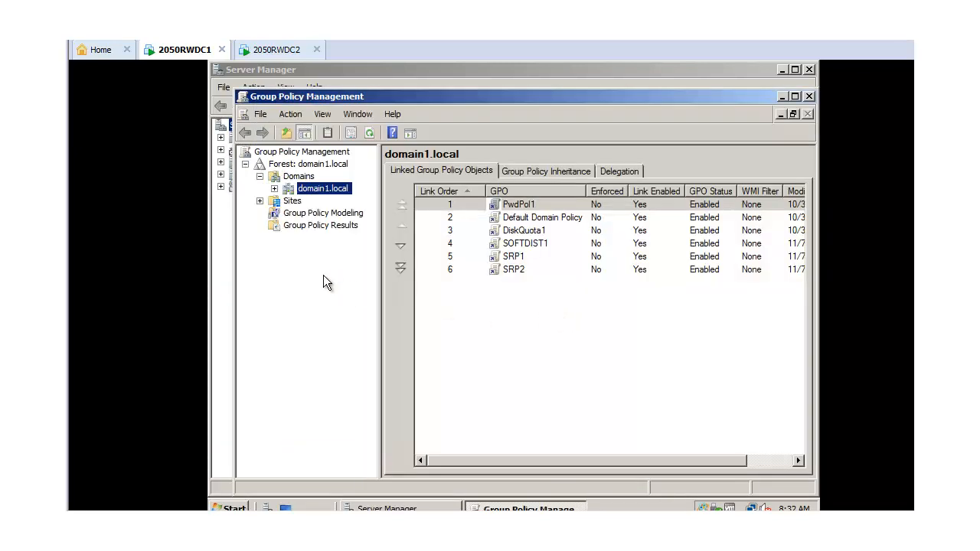
pyautogui.rightClick(334, 193)
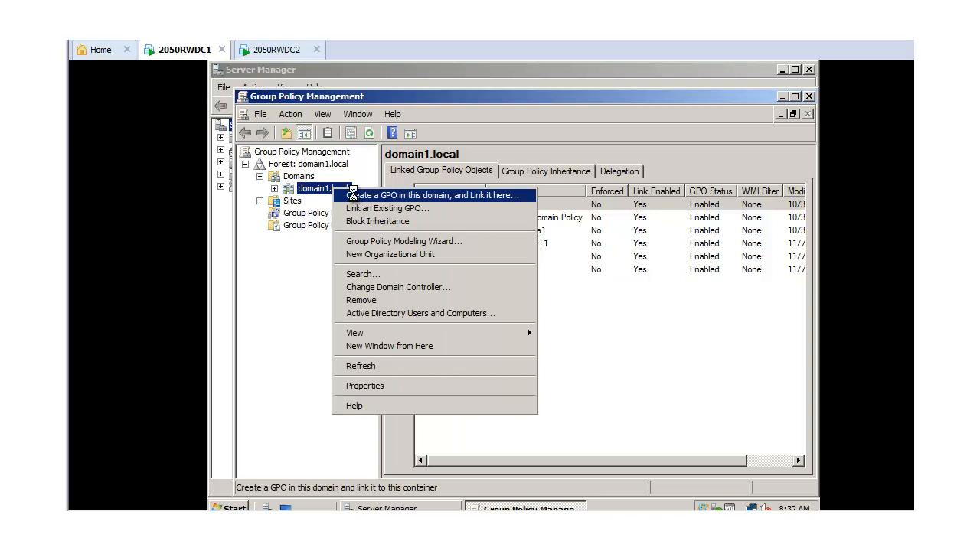
pyautogui.click(354, 196)
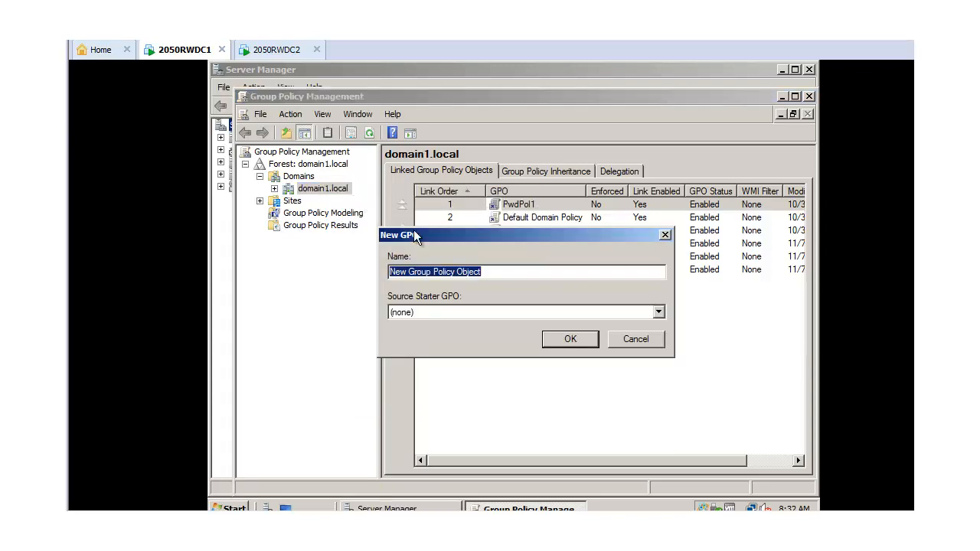
pyautogui.press('BackSpace')
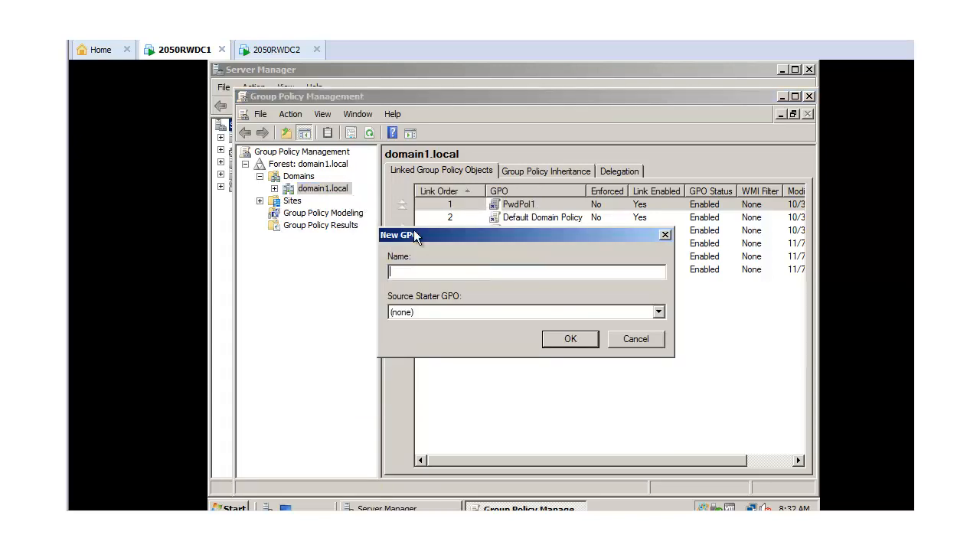
pyautogui.write('GPOE')
pyautogui.click(570, 338)
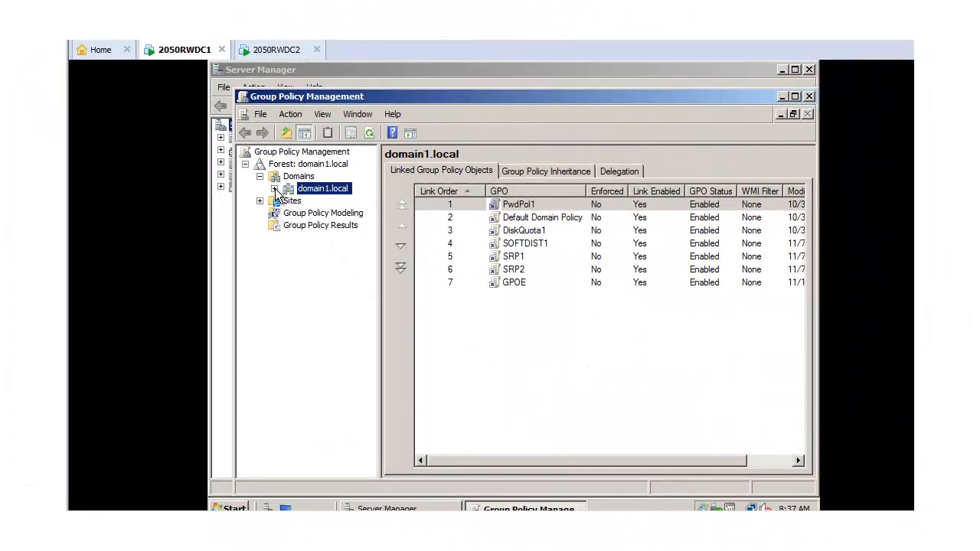
# Open GPOE for editing and show the Security Options of the computer's Local Policies under Windows Settings, Security Settings.
pyautogui.click(274, 189)
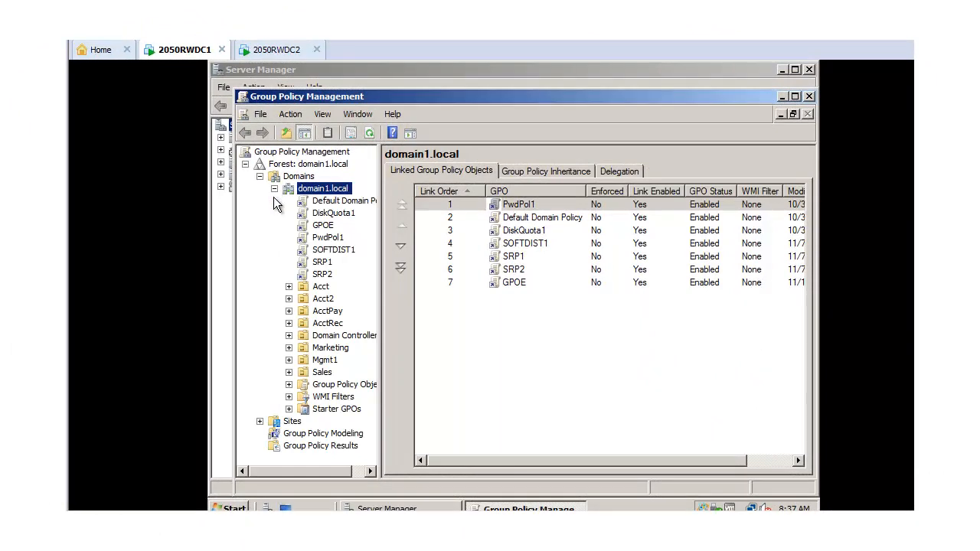
pyautogui.rightClick(325, 225)
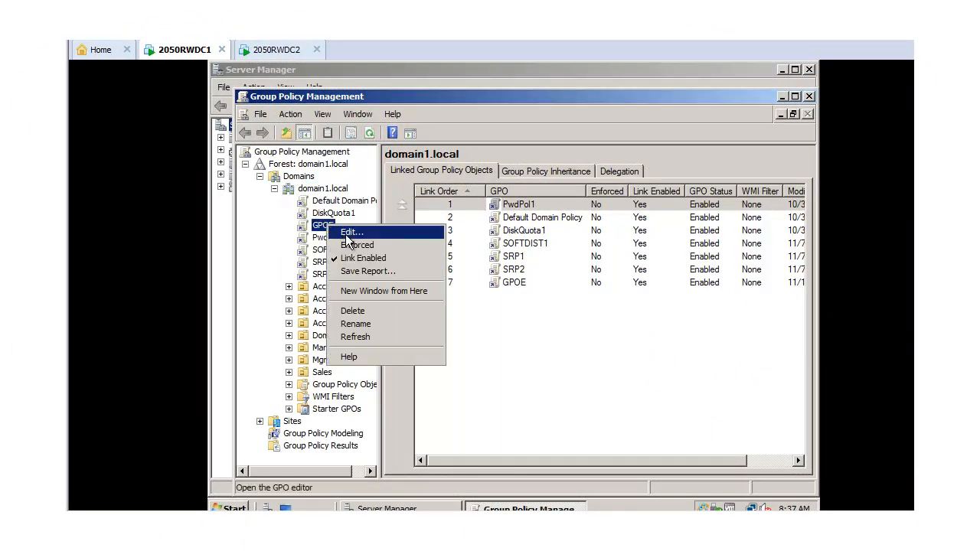
pyautogui.click(346, 232)
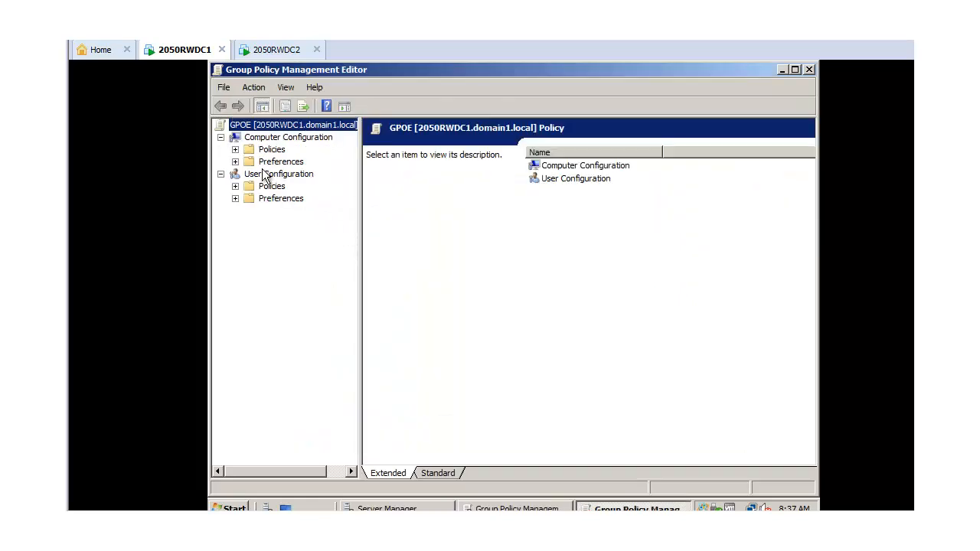
pyautogui.click(235, 149)
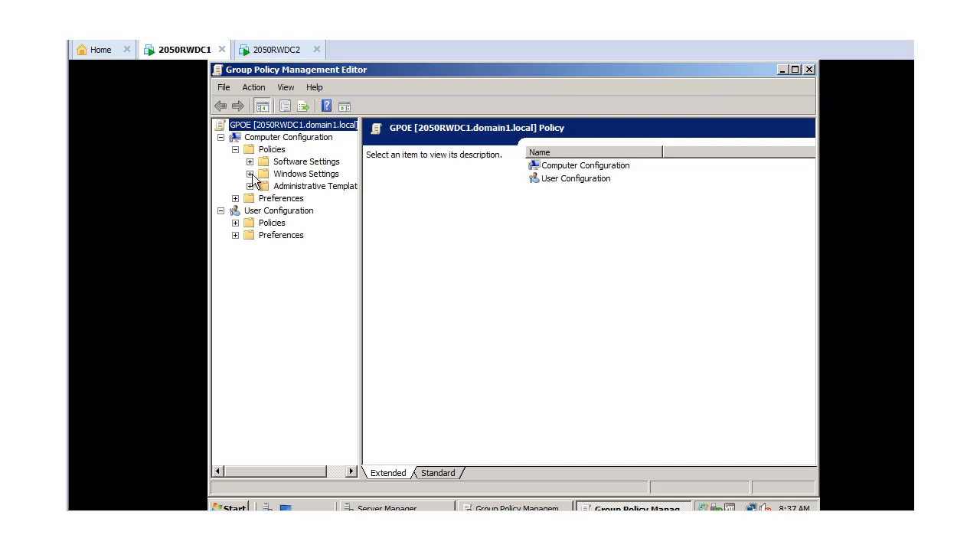
pyautogui.click(250, 175)
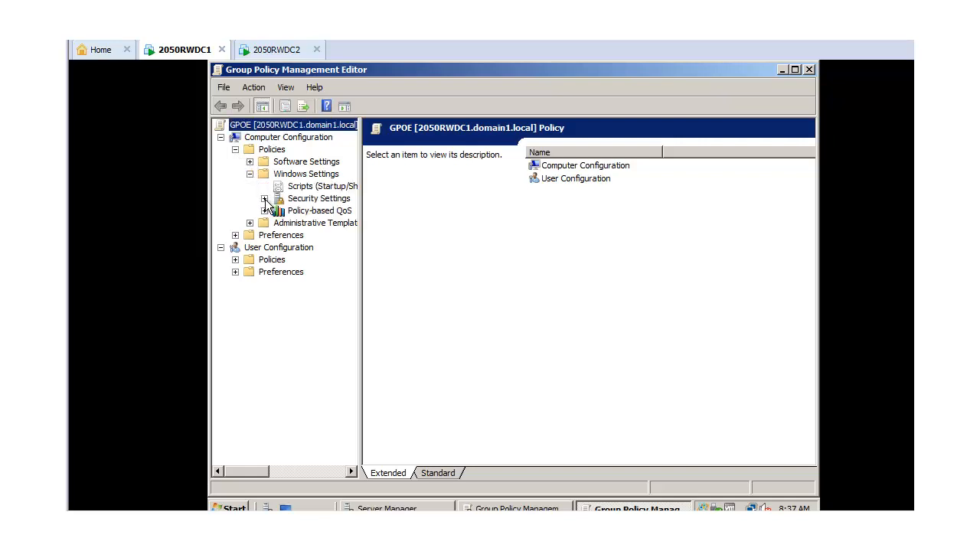
pyautogui.click(264, 198)
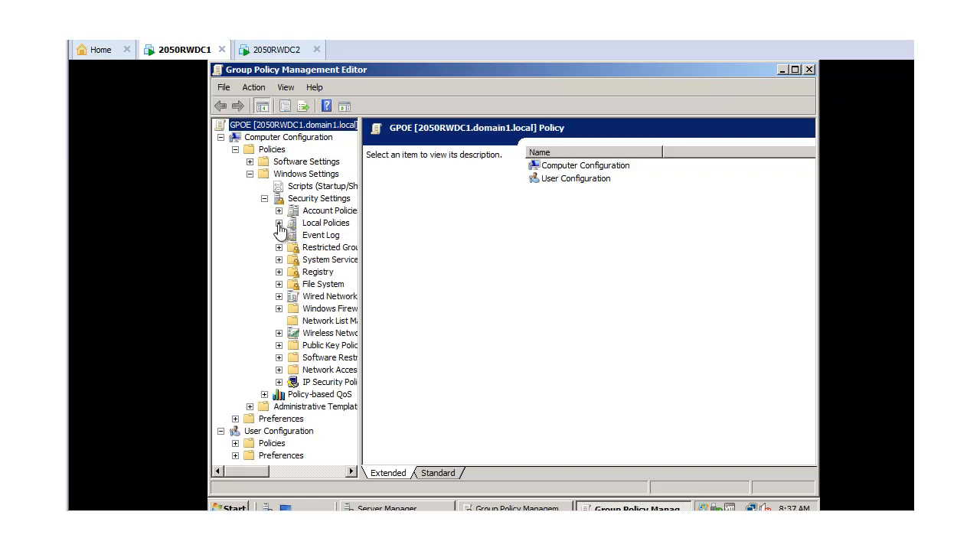
pyautogui.click(279, 224)
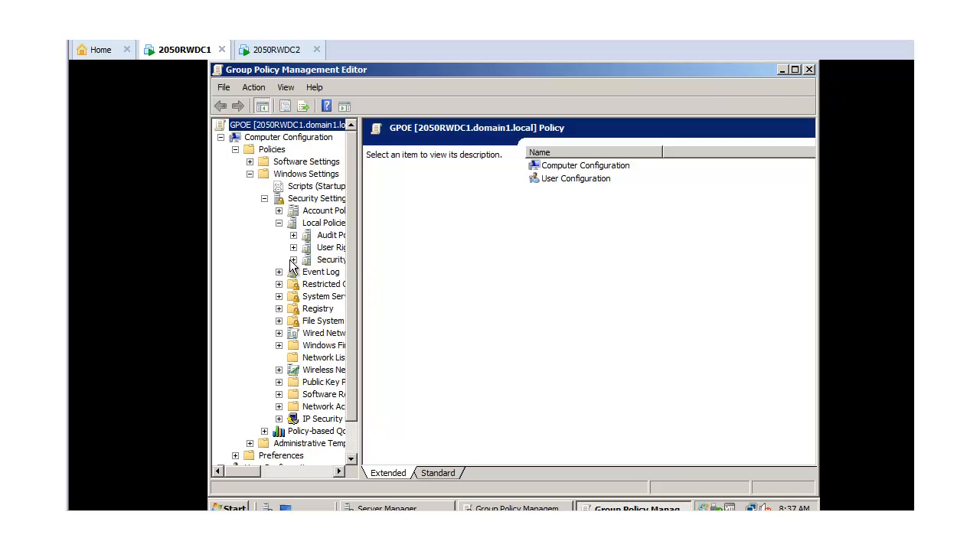
pyautogui.click(322, 261)
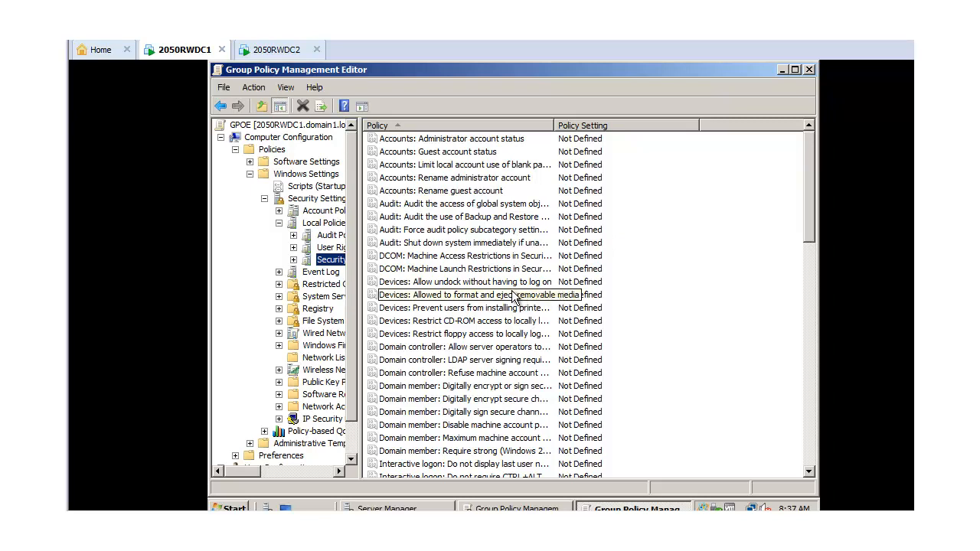
# Define the policy "Interactive logon: Do not require CTRL+ALT+DEL" as Enabled and apply it.
pyautogui.scroll(-1, 519, 341)
pyautogui.click(770, 264)
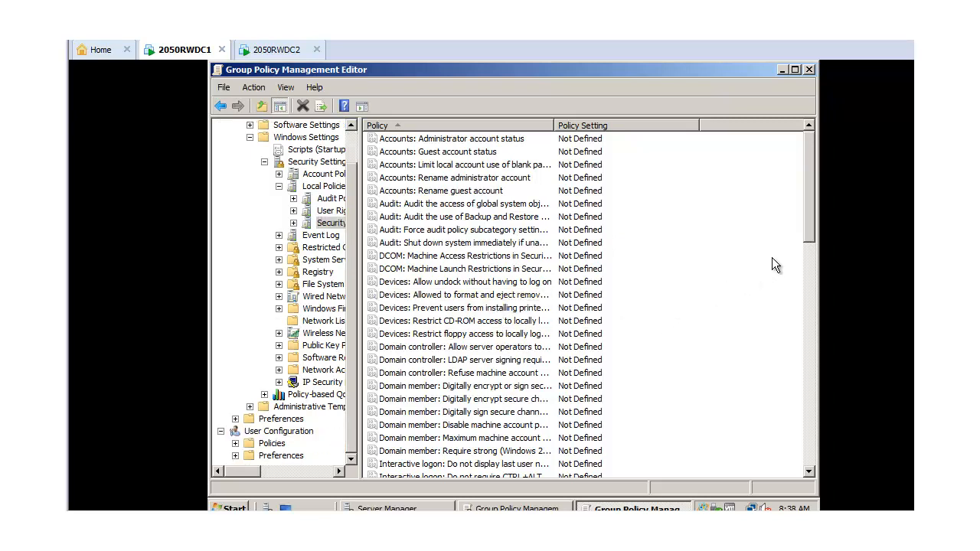
pyautogui.scroll(-7, 770, 259)
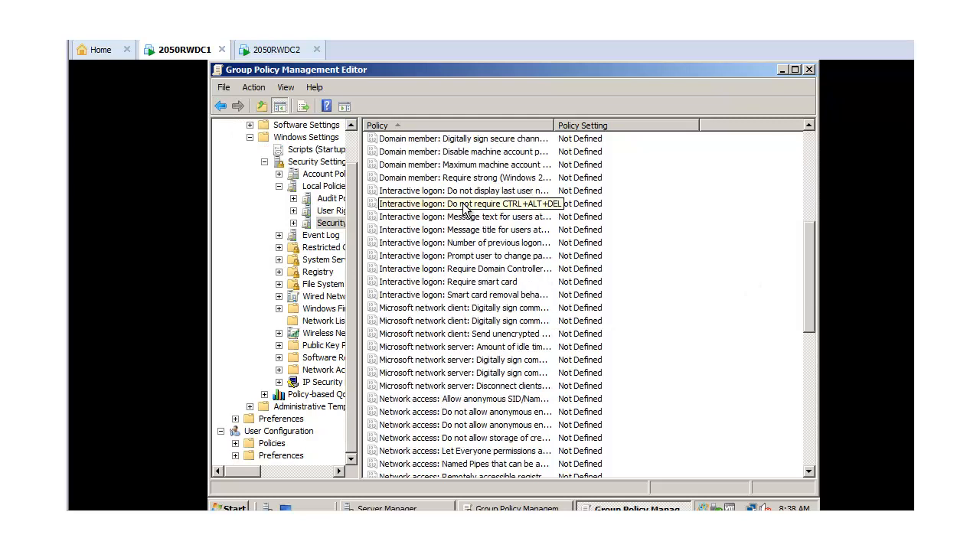
pyautogui.click(464, 206)
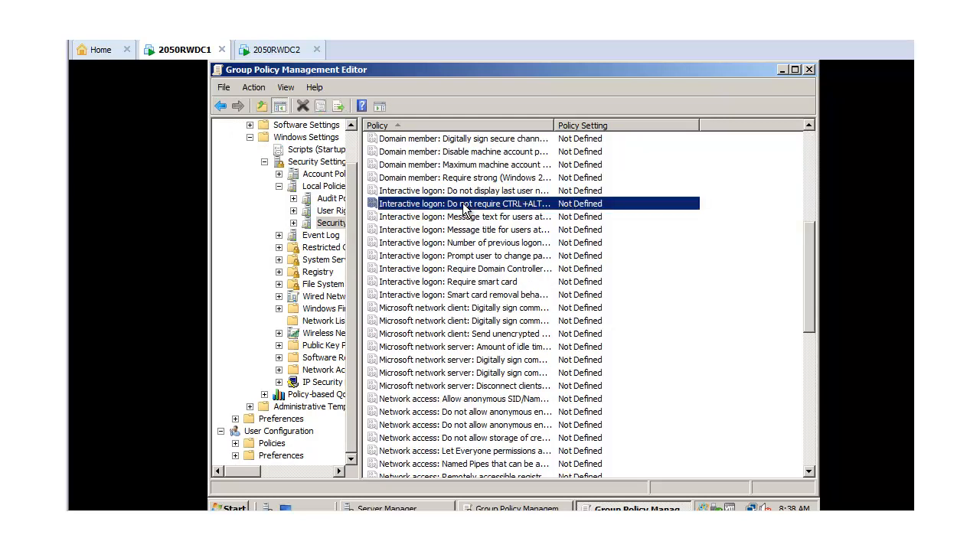
pyautogui.doubleClick(463, 204)
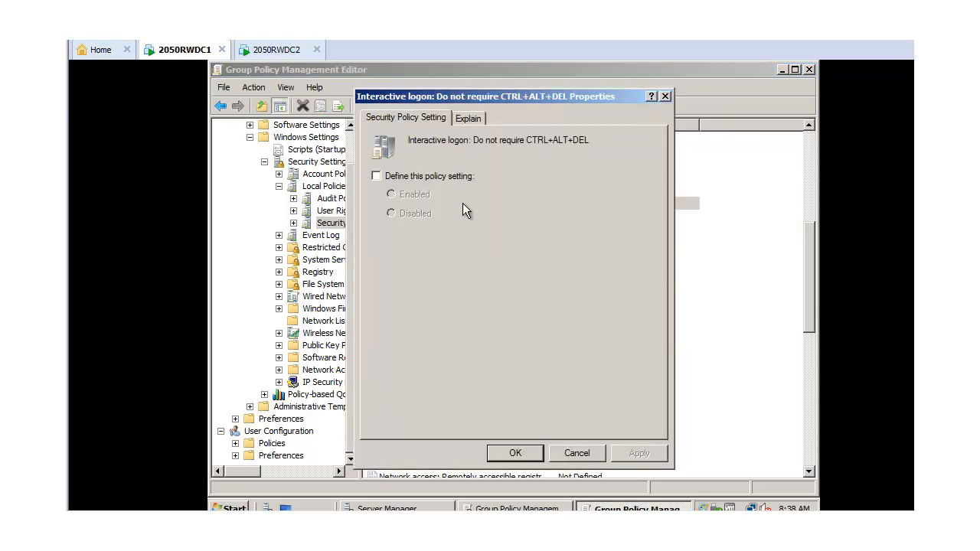
pyautogui.click(376, 176)
pyautogui.click(391, 194)
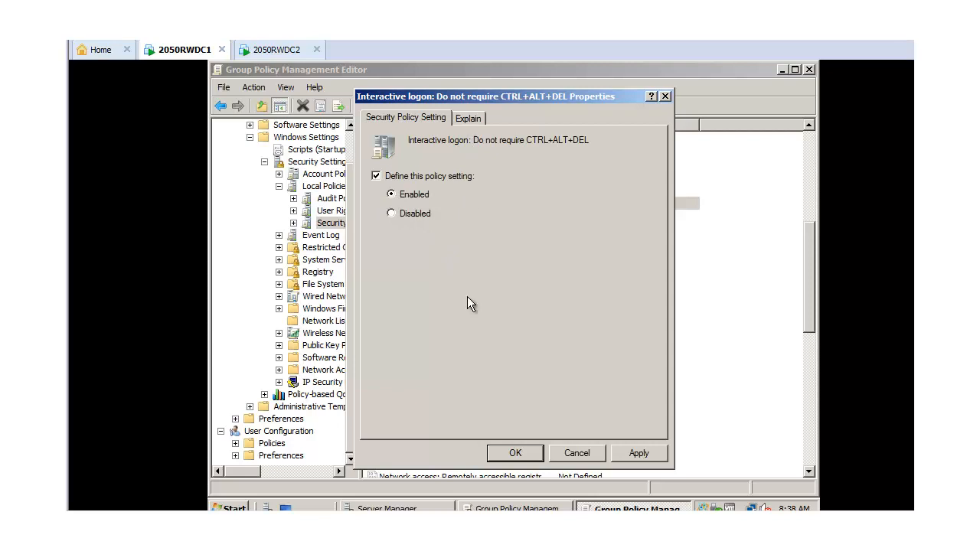
pyautogui.click(639, 453)
pyautogui.click(515, 454)
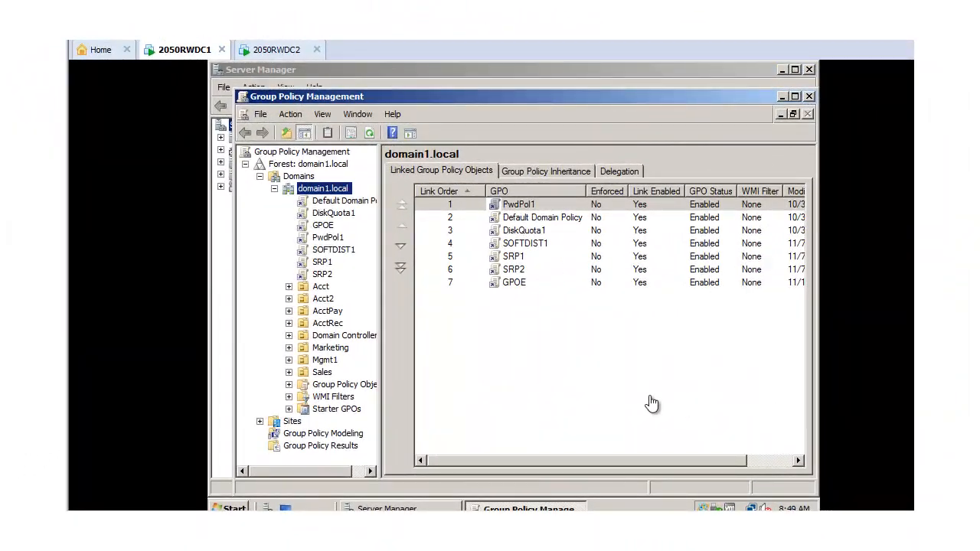
# Create the WMI filter BrowserNotEnableNoGPOE with the root\CIMv2 query "Select * from Win32_Service where Name='browser' and startmode='disabled'" and save it.
pyautogui.rightClick(338, 401)
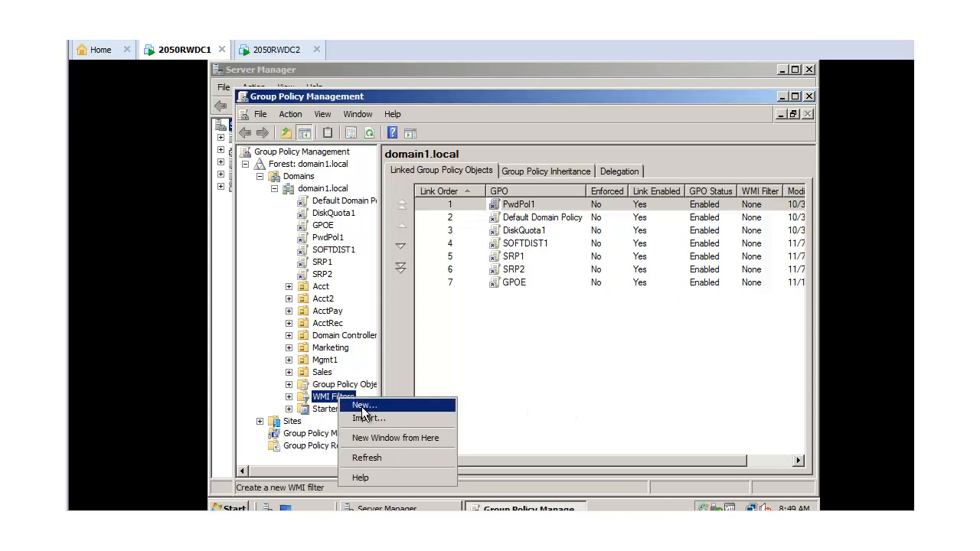
pyautogui.click(361, 406)
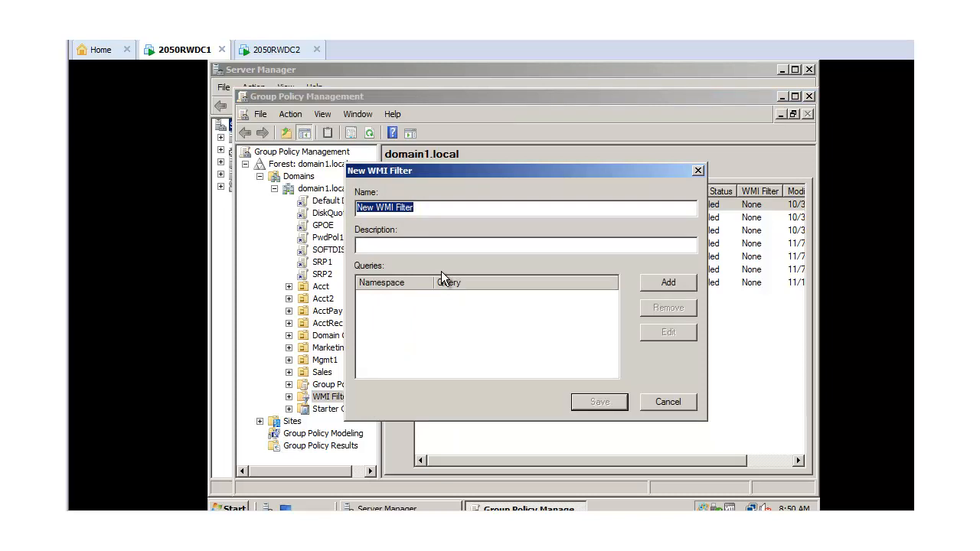
pyautogui.write('BrowserNotEnableNoGPOE')
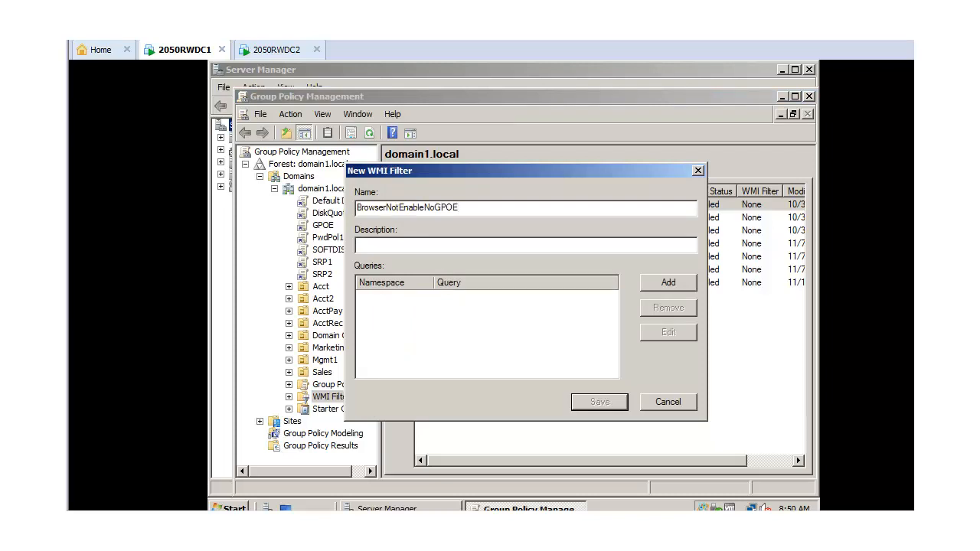
pyautogui.click(666, 283)
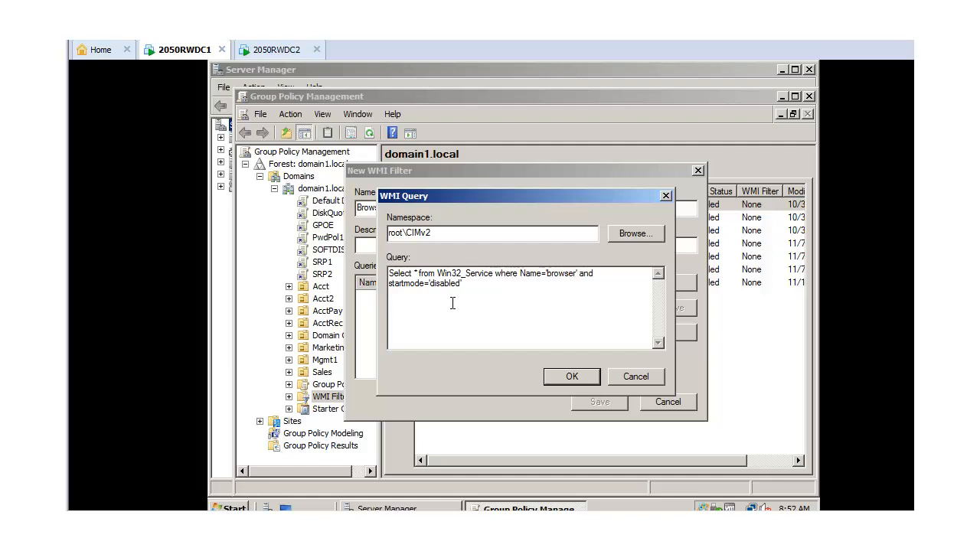
pyautogui.click(573, 376)
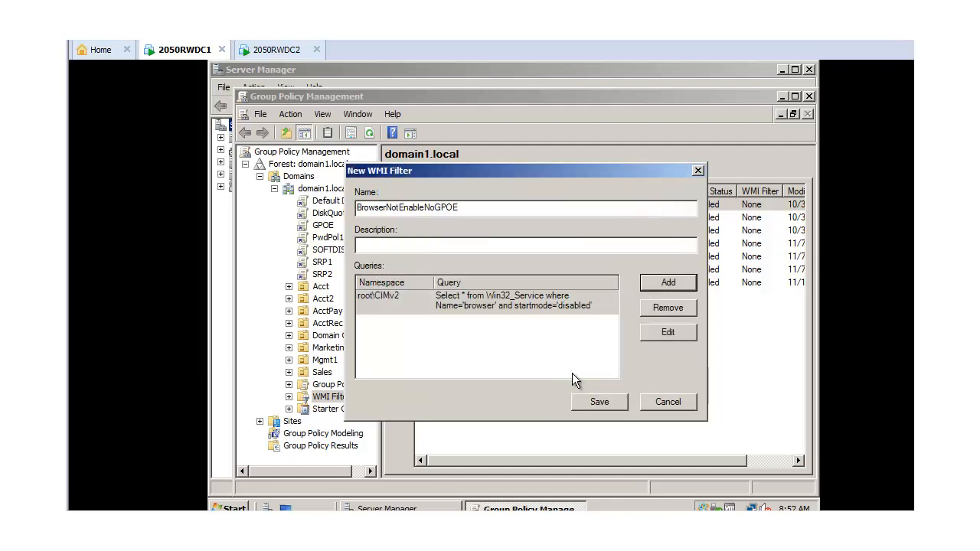
pyautogui.click(600, 402)
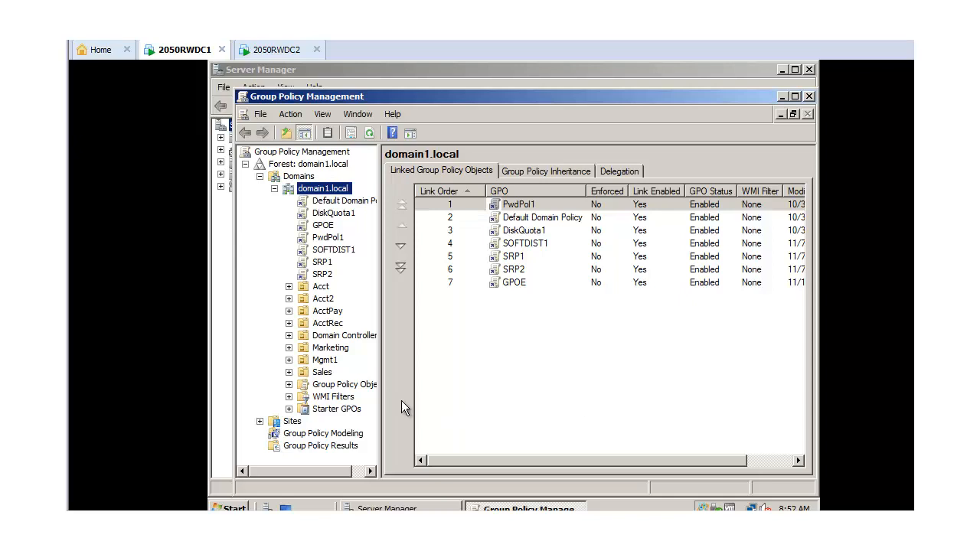
# Link the GPOE policy object to the WMI filter BrowserNotEnableNoGPOE and confirm the change.
pyautogui.click(325, 227)
pyautogui.click(625, 329)
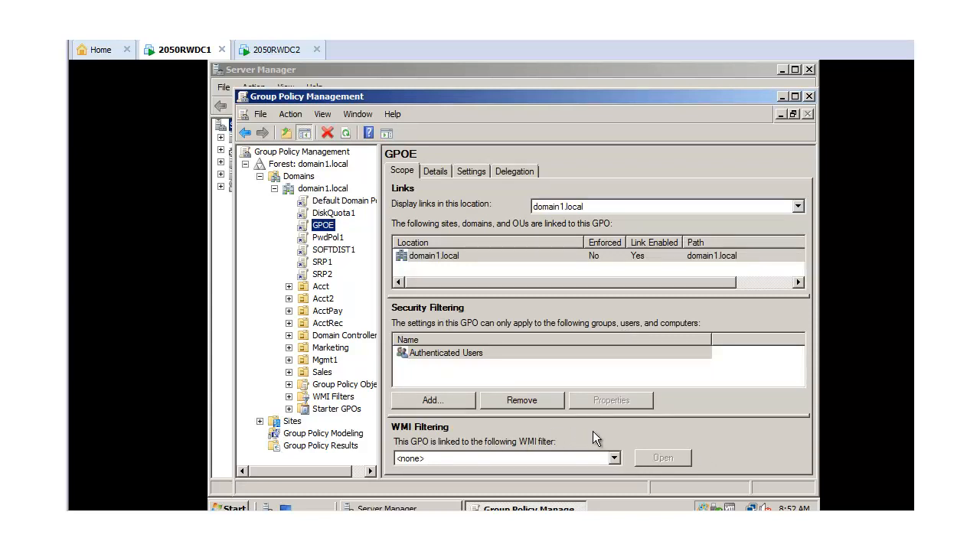
pyautogui.click(614, 459)
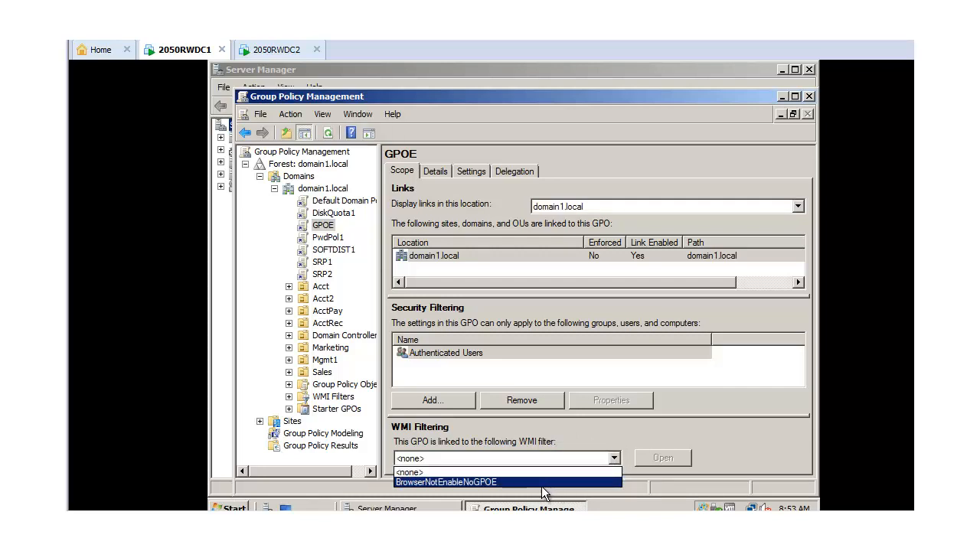
pyautogui.click(486, 482)
pyautogui.click(542, 330)
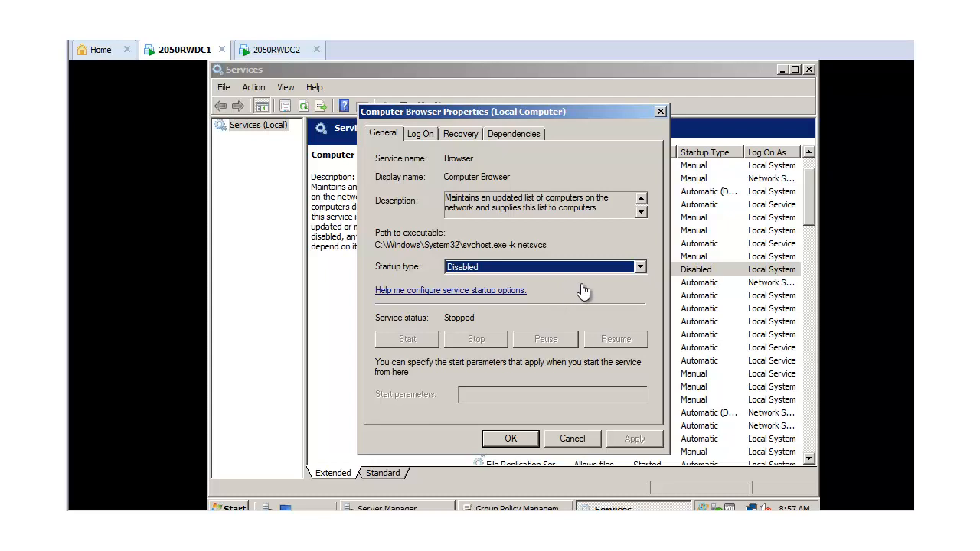
# Set the Computer Browser service's startup type to Manual on 2050RWDC1.
pyautogui.click(646, 274)
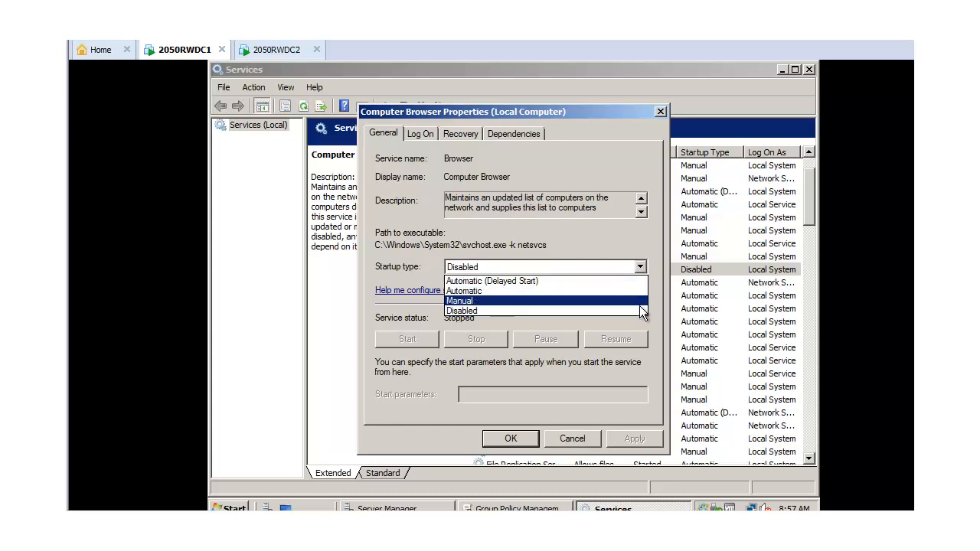
pyautogui.click(640, 305)
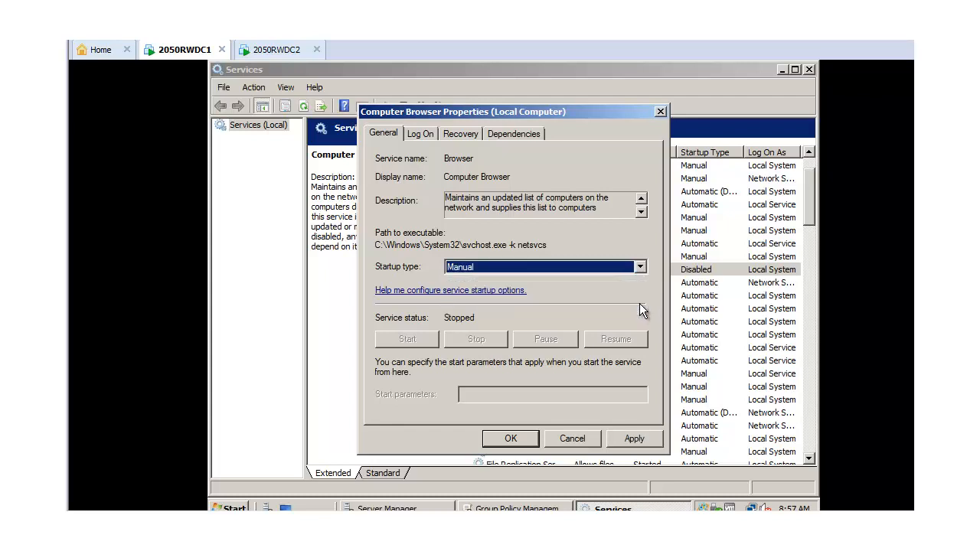
pyautogui.click(522, 439)
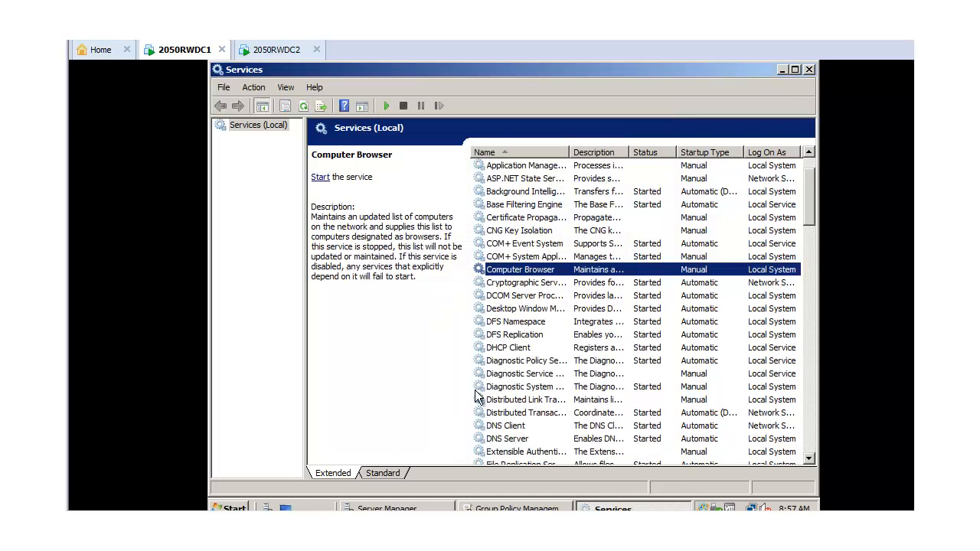
# Switch to 2050RWDC2 and open the Computer Browser service's properties in Services to check its startup type.
pyautogui.click(280, 51)
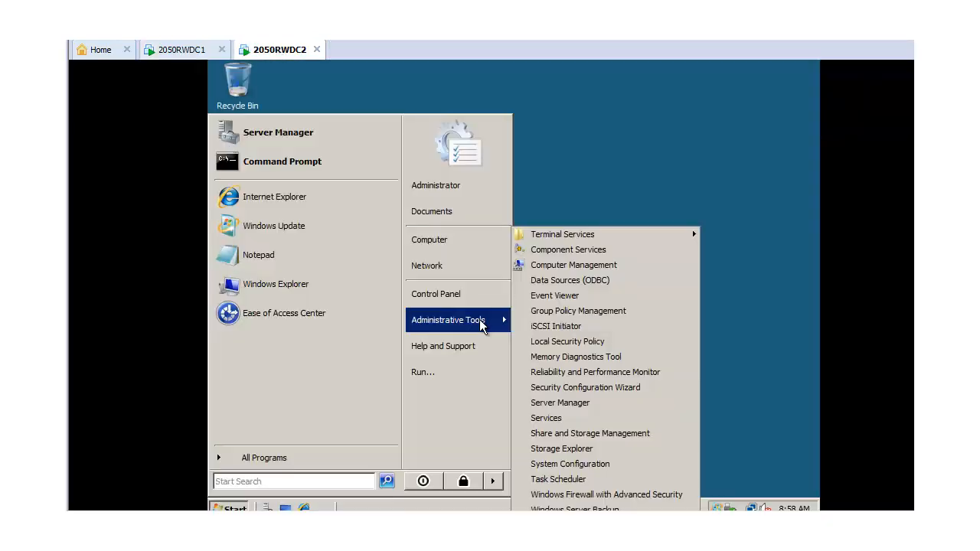
pyautogui.click(561, 419)
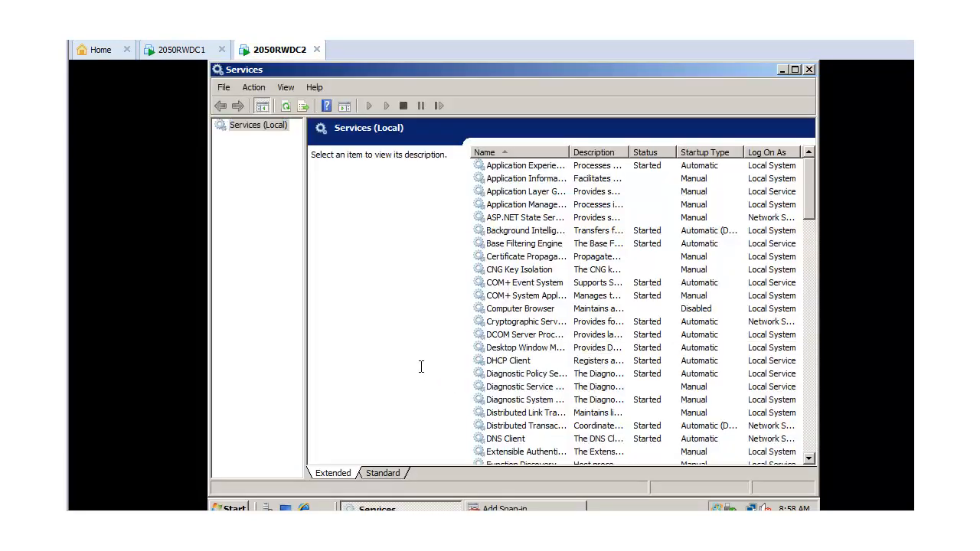
pyautogui.scroll(-1, 493, 275)
pyautogui.doubleClick(526, 269)
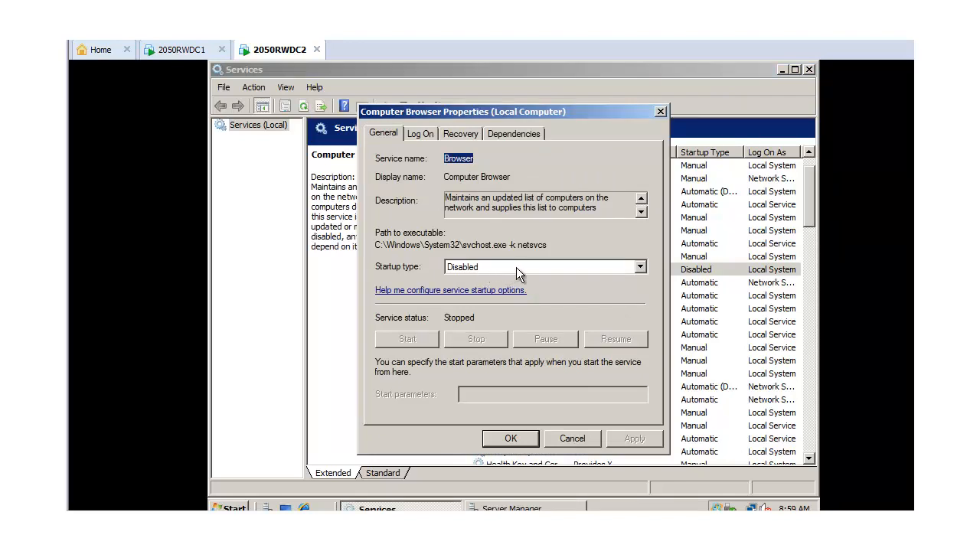
# Close the Computer Browser properties and run gpupdate /force from a command prompt on 2050RWDC1.
pyautogui.click(505, 438)
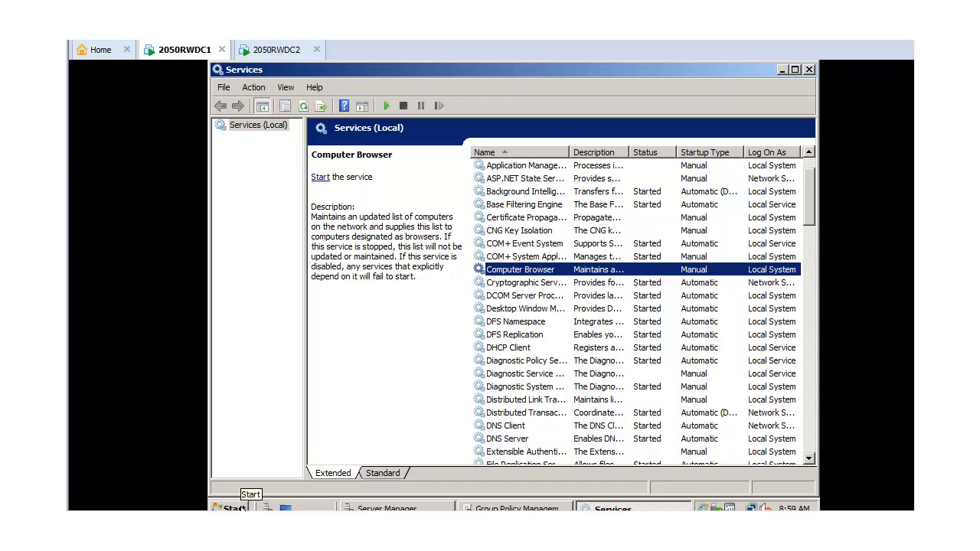
pyautogui.click(242, 502)
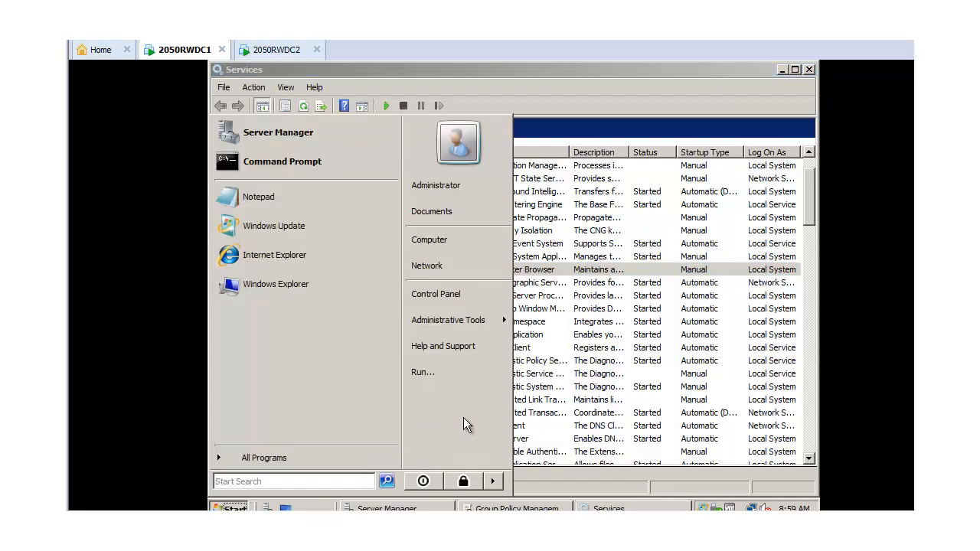
pyautogui.click(285, 163)
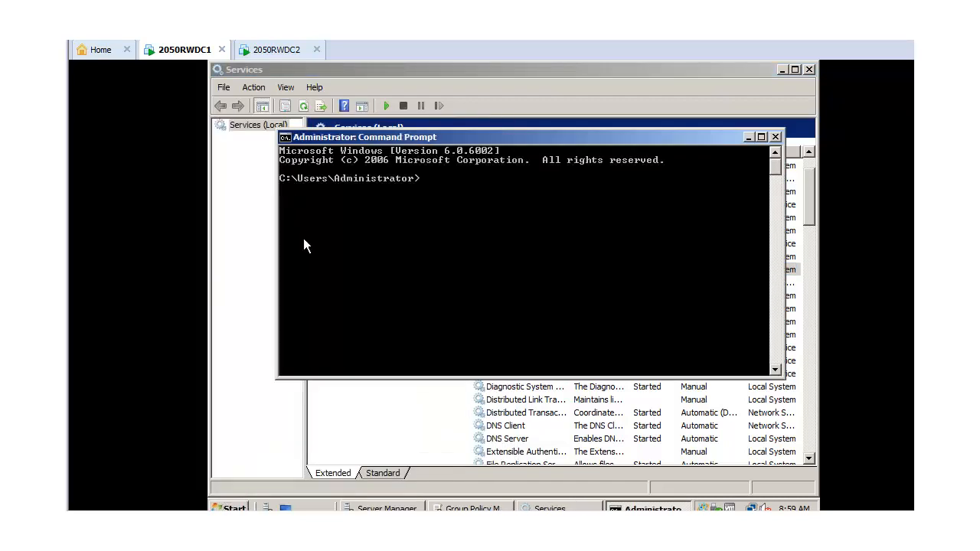
pyautogui.write('gpupdate /force')
pyautogui.press('Return')
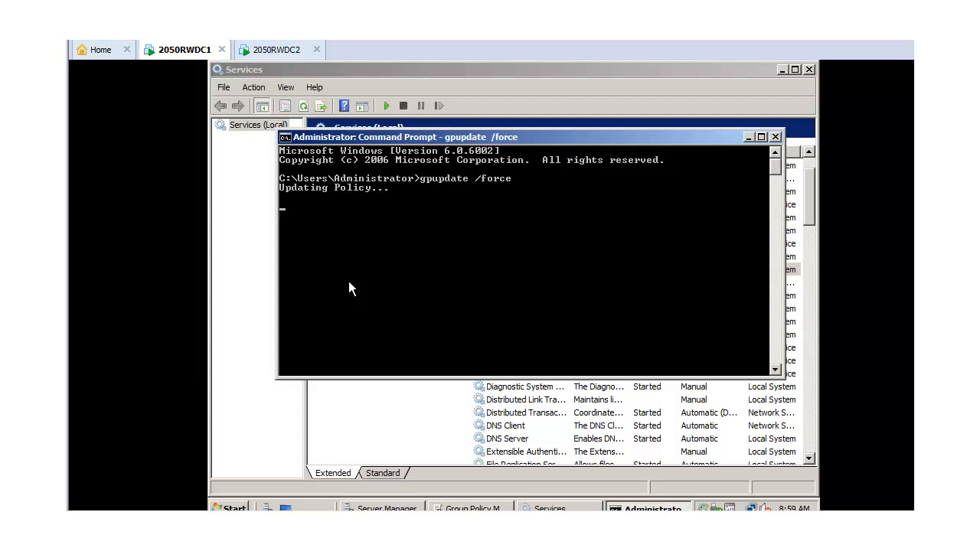
# Switch to 2050RWDC2 and run gpupdate /force from a command prompt there.
pyautogui.click(276, 52)
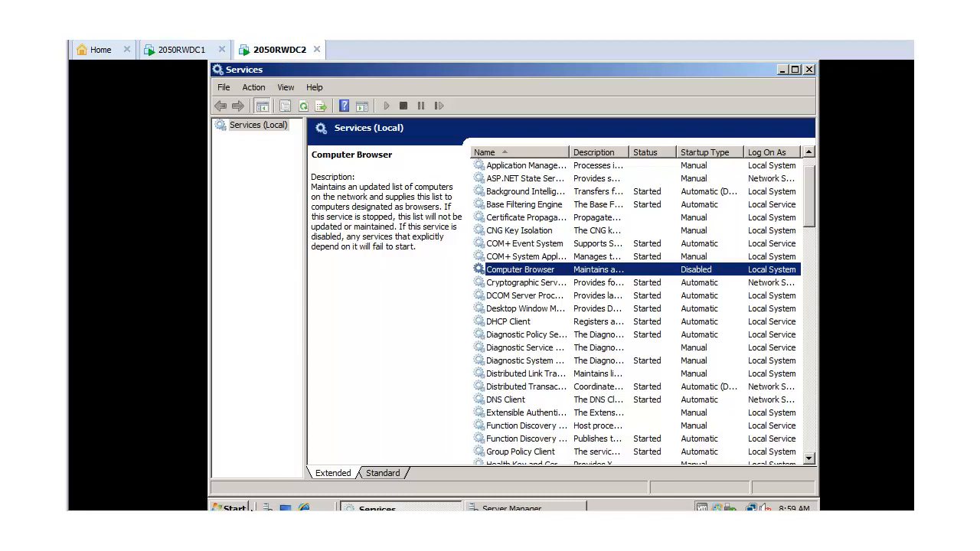
pyautogui.click(234, 508)
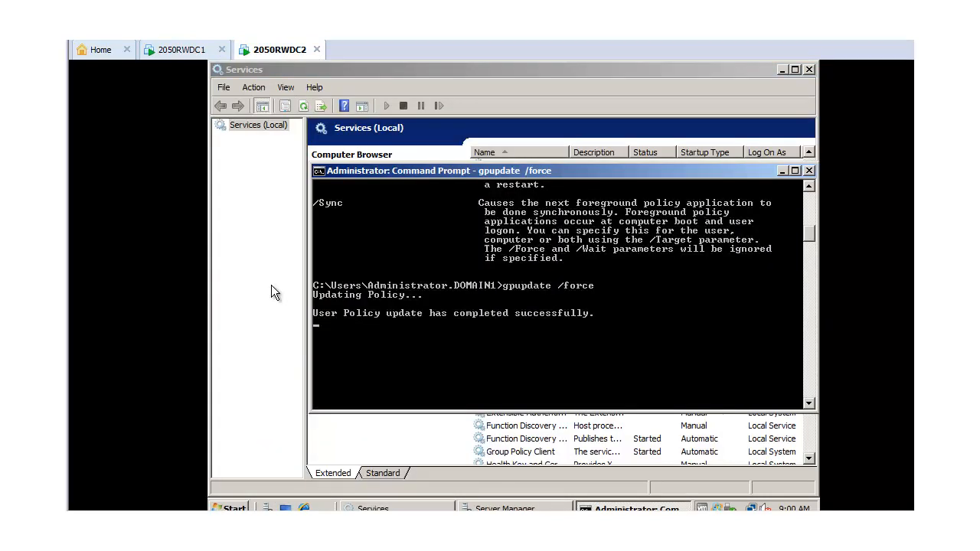
# Return to 2050RWDC1, answer y to the policy update prompt, and check the logon screens of both servers.
pyautogui.click(182, 52)
pyautogui.write('y')
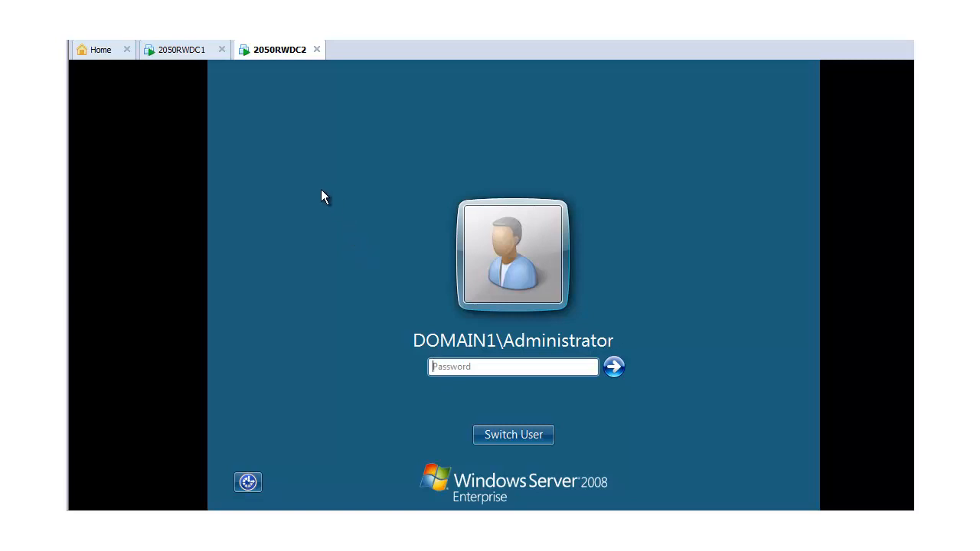
pyautogui.click(178, 52)
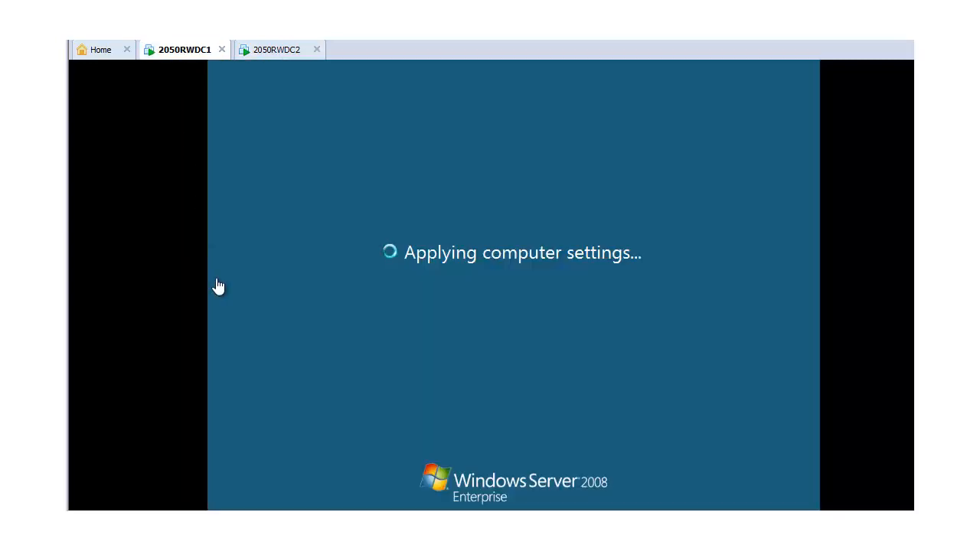